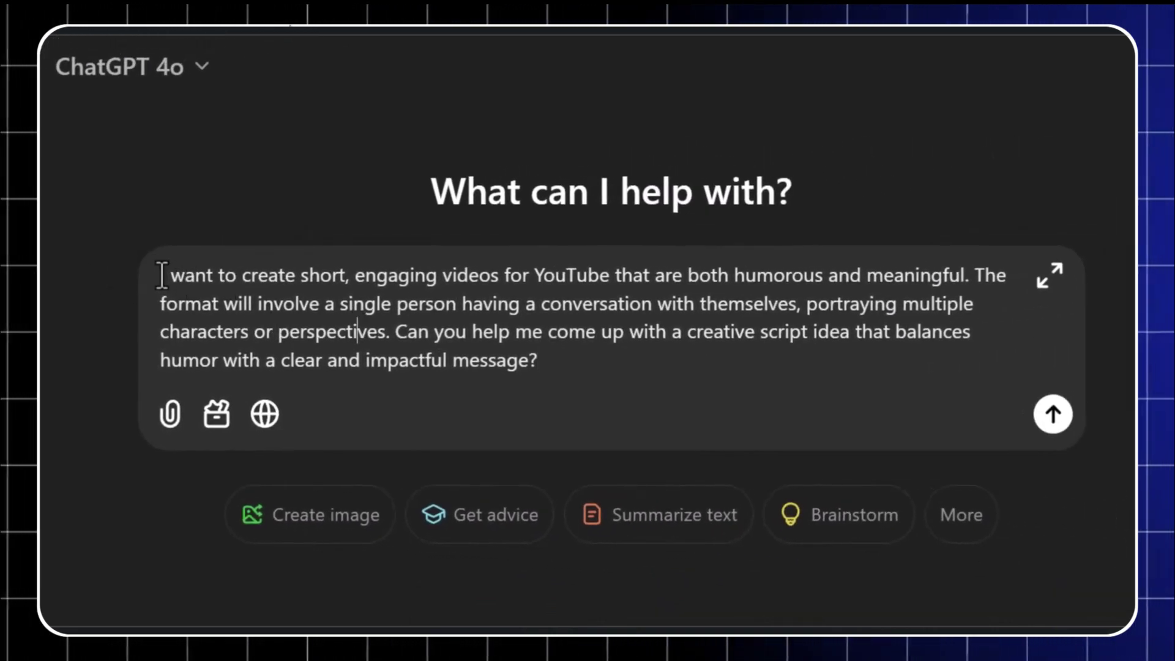
Select and review the full script prompt, then send it to ChatGPT.
{"action": "left_click_drag", "start_coordinate": [203, 283], "coordinate": [764, 340]}
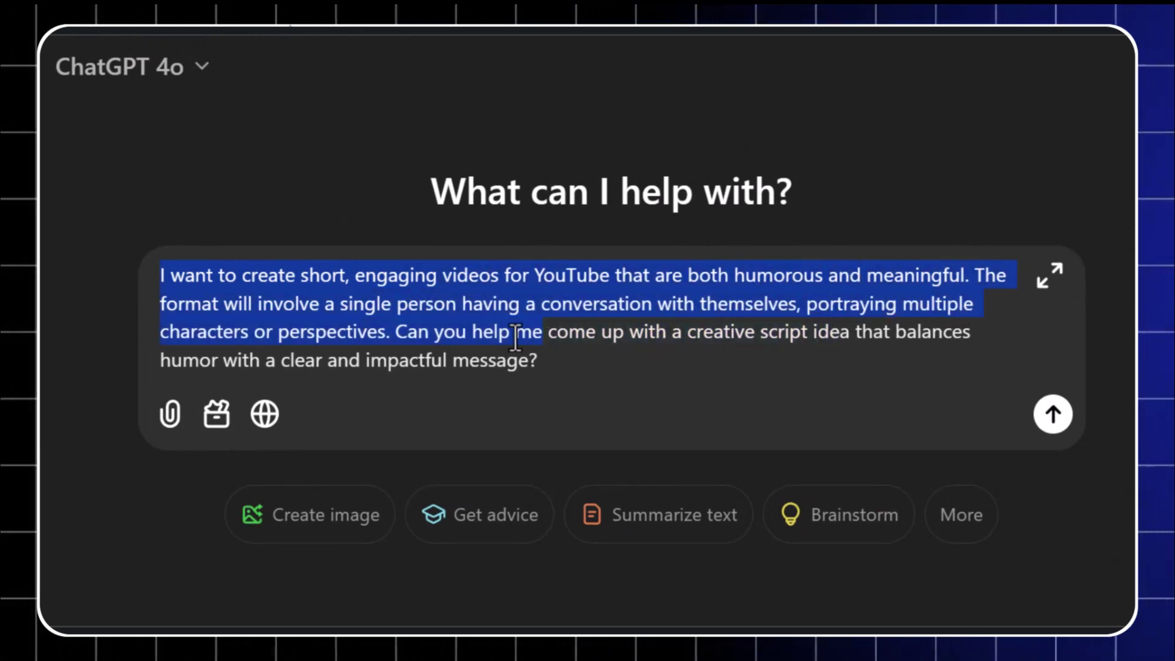
{"action": "left_click_drag", "start_coordinate": [516, 338], "coordinate": [444, 358]}
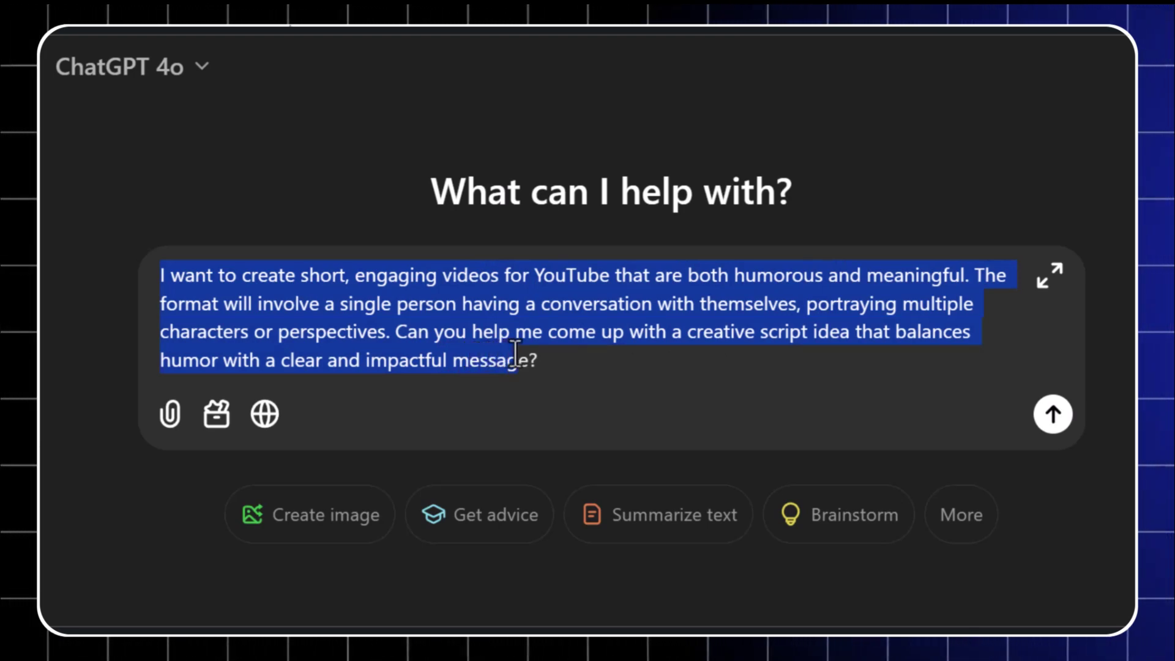
{"action": "left_click", "coordinate": [563, 377]}
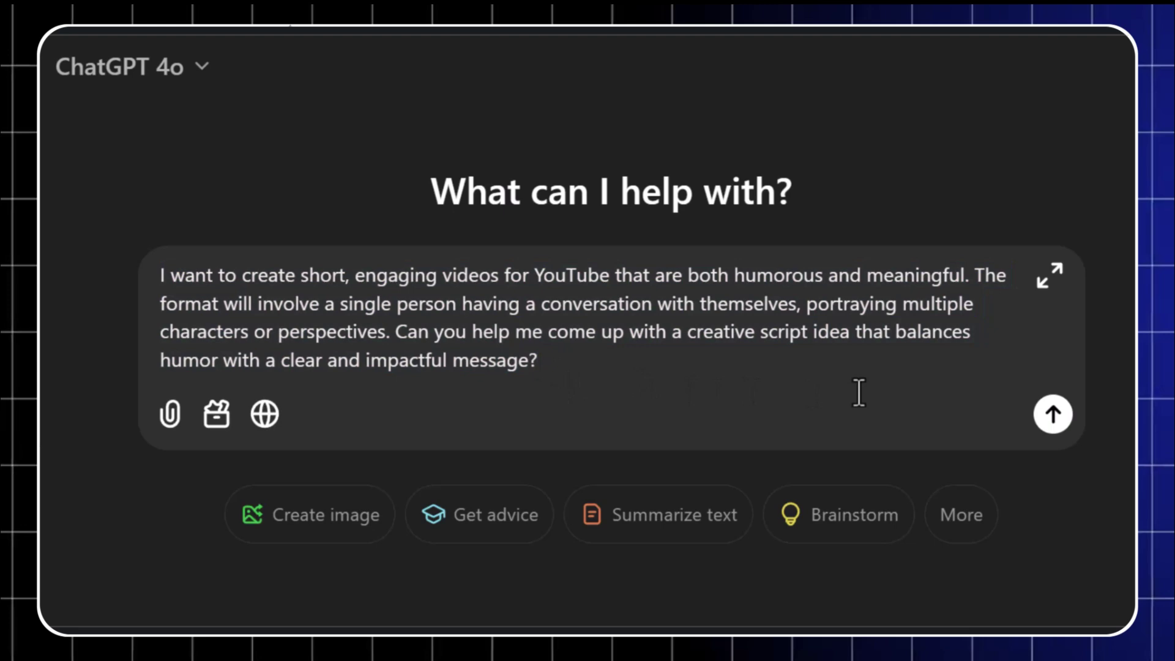
{"action": "left_click", "coordinate": [1069, 422]}
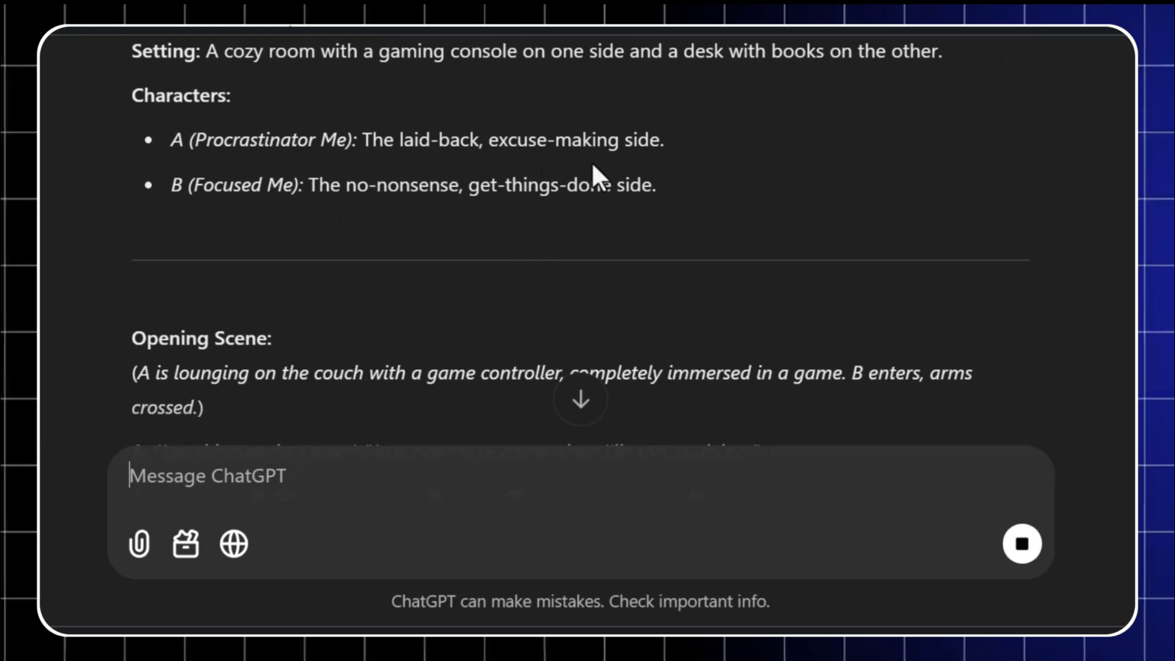
Scroll through the streaming script to read the A/B dialogue down to the Closing Scene.
{"action": "scroll", "coordinate": [592, 161], "scroll_direction": "down", "scroll_amount": 6}
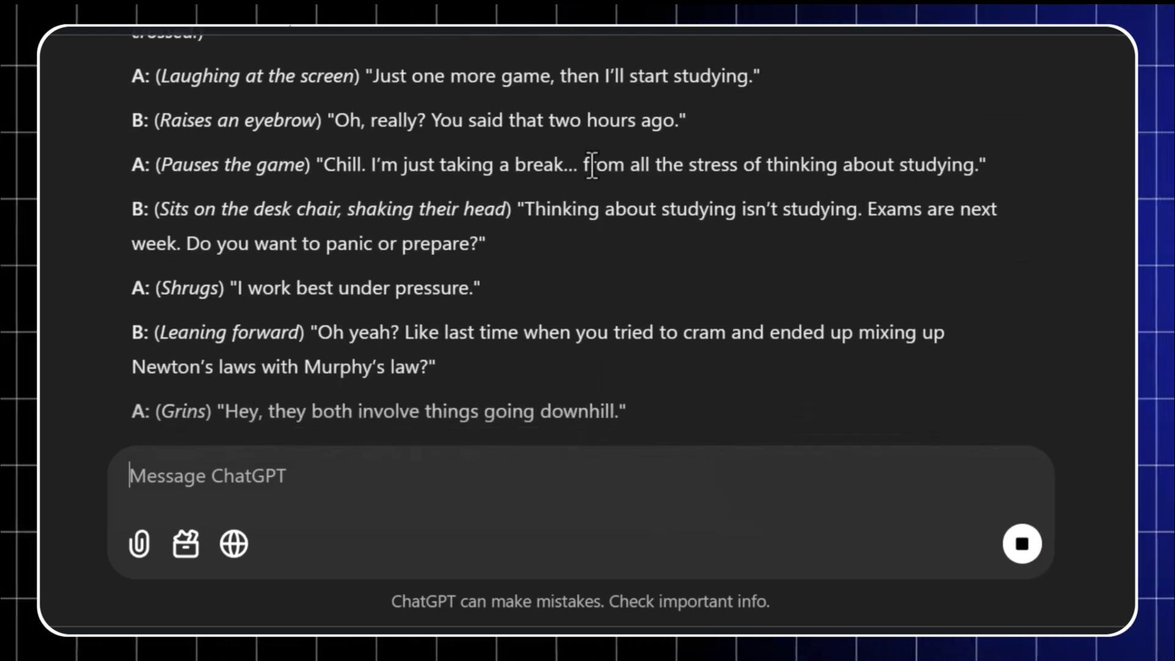
{"action": "scroll", "coordinate": [454, 118], "scroll_direction": "up", "scroll_amount": 2}
{"action": "scroll", "coordinate": [454, 118], "scroll_direction": "down", "scroll_amount": 2}
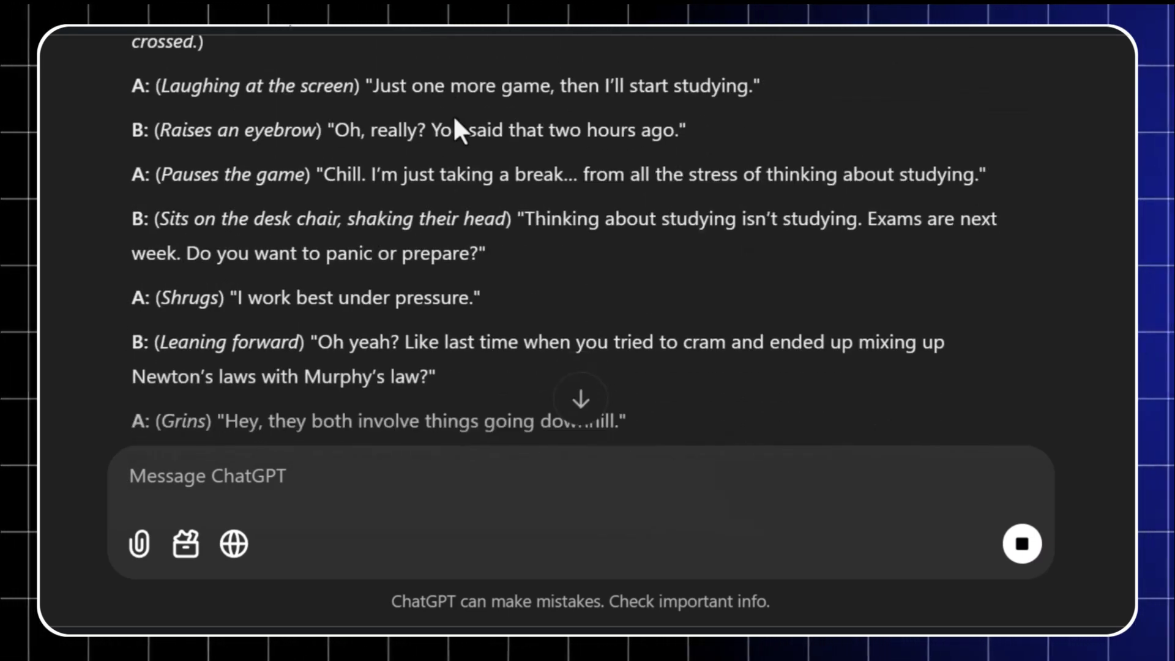
{"action": "scroll", "coordinate": [458, 129], "scroll_direction": "down", "scroll_amount": 2}
{"action": "scroll", "coordinate": [413, 49], "scroll_direction": "down", "scroll_amount": 5}
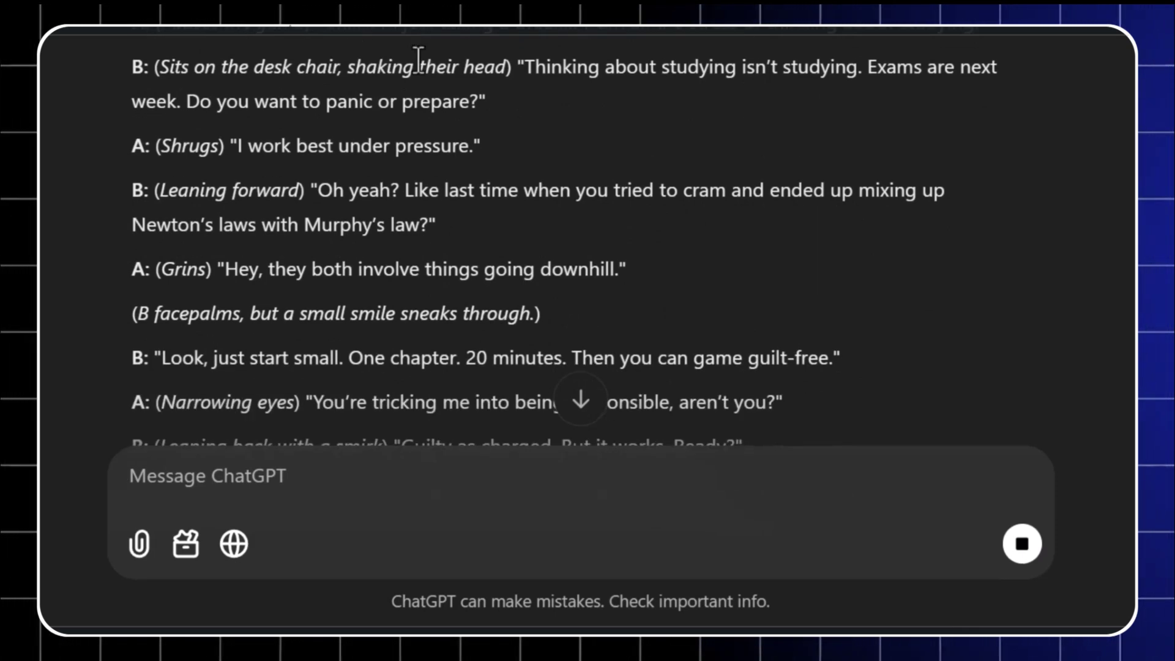
{"action": "scroll", "coordinate": [419, 62], "scroll_direction": "down", "scroll_amount": 1}
{"action": "scroll", "coordinate": [419, 61], "scroll_direction": "down", "scroll_amount": 9}
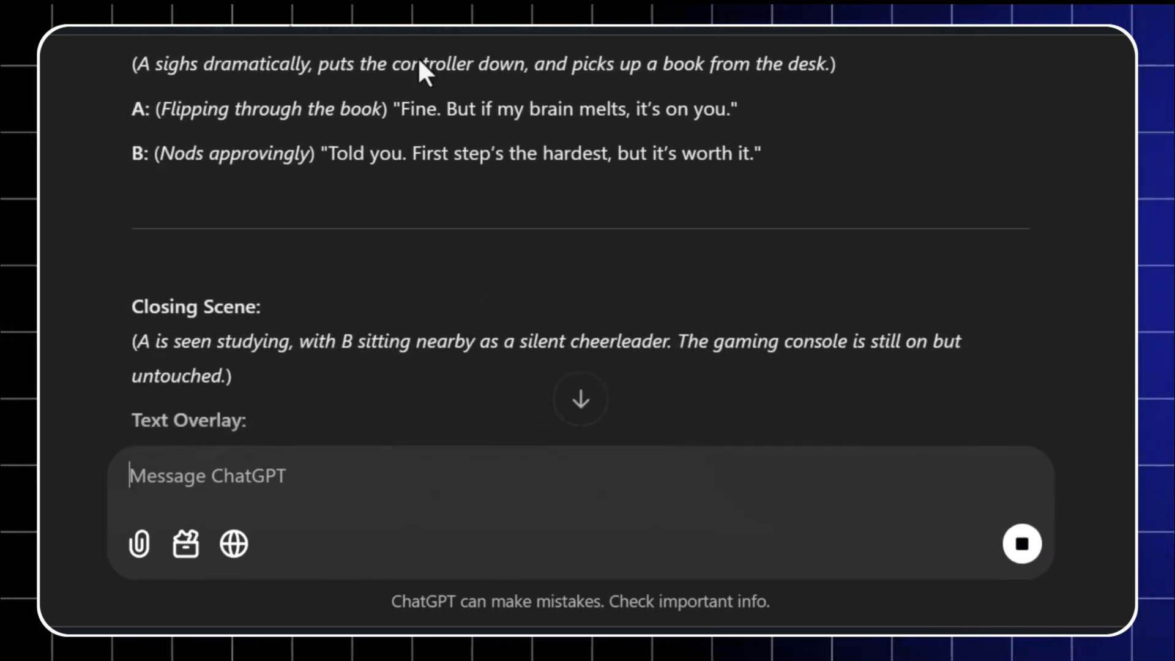
{"action": "scroll", "coordinate": [649, 165], "scroll_direction": "up", "scroll_amount": 15}
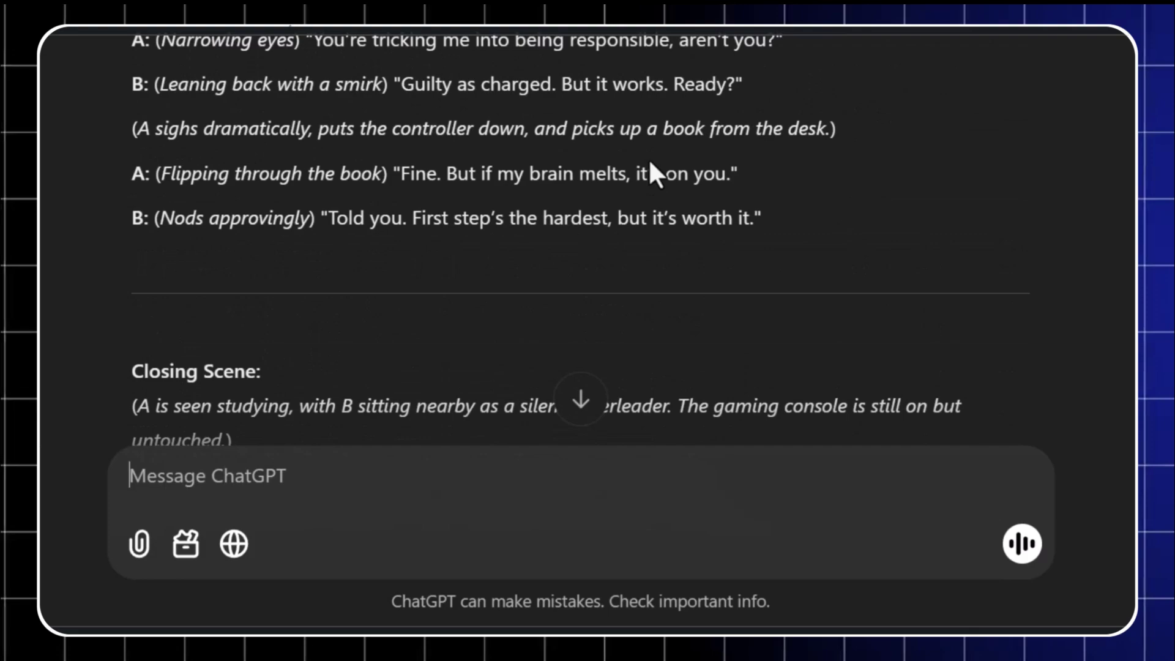
{"action": "scroll", "coordinate": [649, 160], "scroll_direction": "down", "scroll_amount": 3}
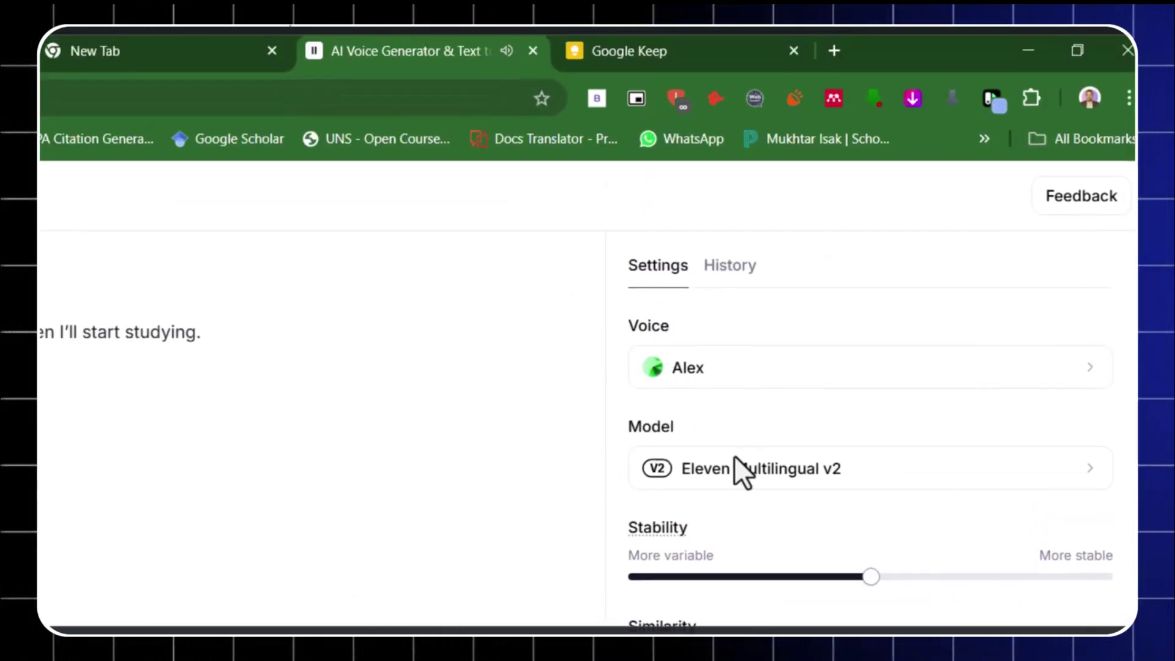
Preview top-pick voices, pick one, then generate and download speech for A's line.
{"action": "left_click", "coordinate": [688, 72]}
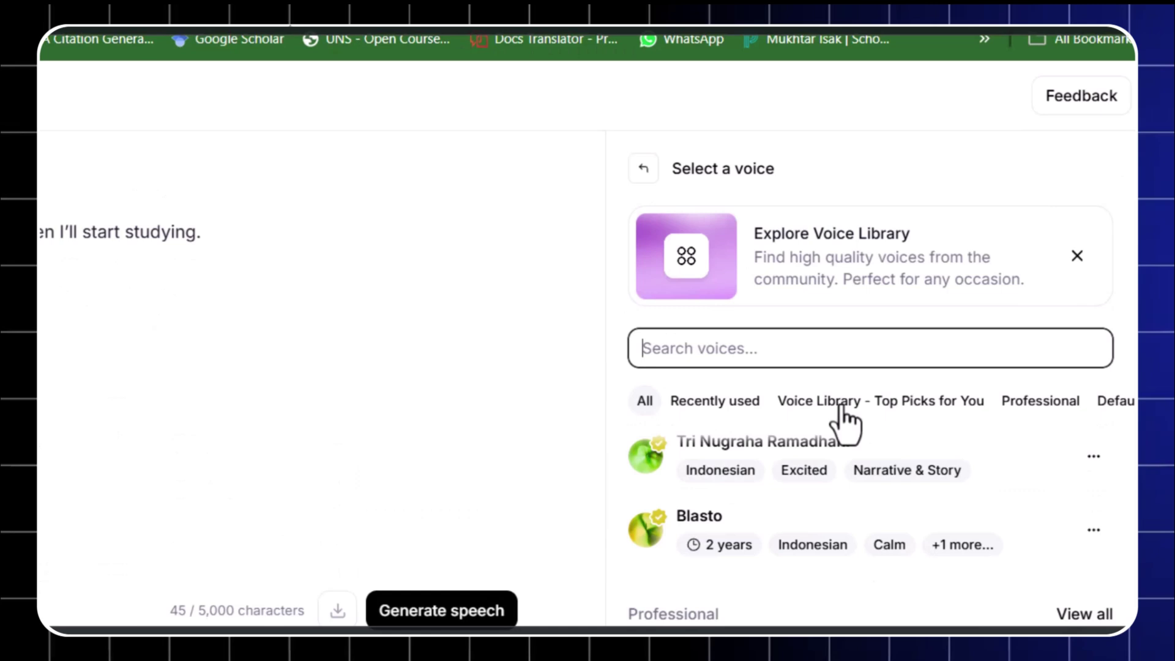
{"action": "left_click", "coordinate": [1040, 404]}
{"action": "left_click", "coordinate": [910, 312]}
{"action": "left_click", "coordinate": [645, 521]}
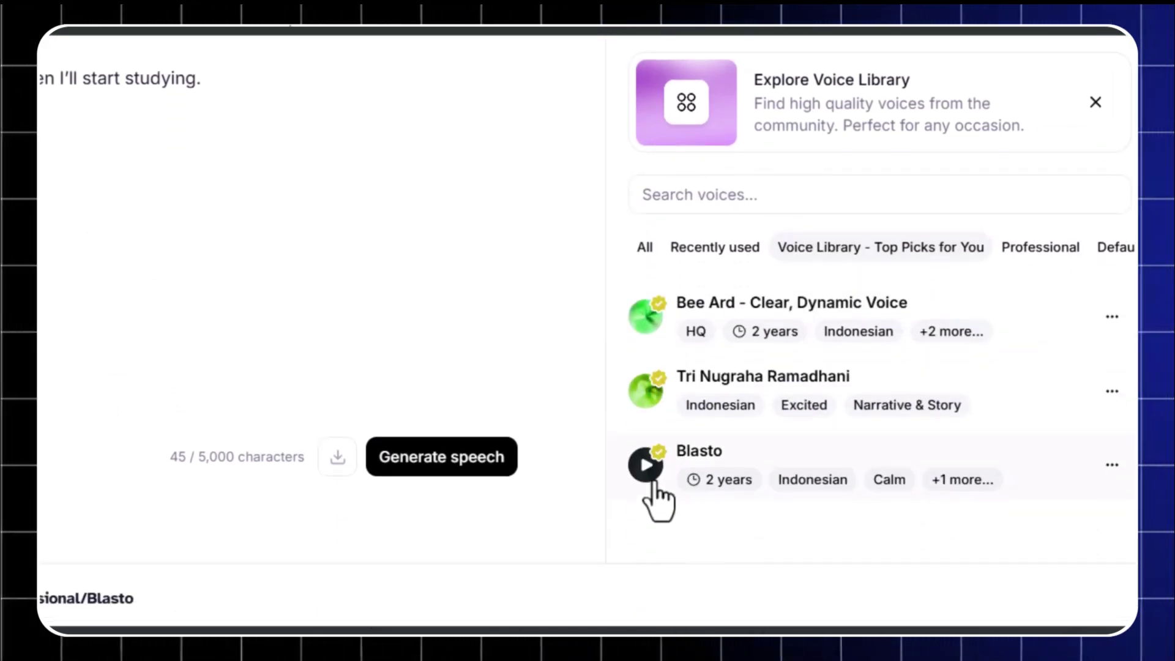
{"action": "left_click", "coordinate": [646, 448]}
{"action": "left_click", "coordinate": [646, 374]}
{"action": "left_click", "coordinate": [1048, 309]}
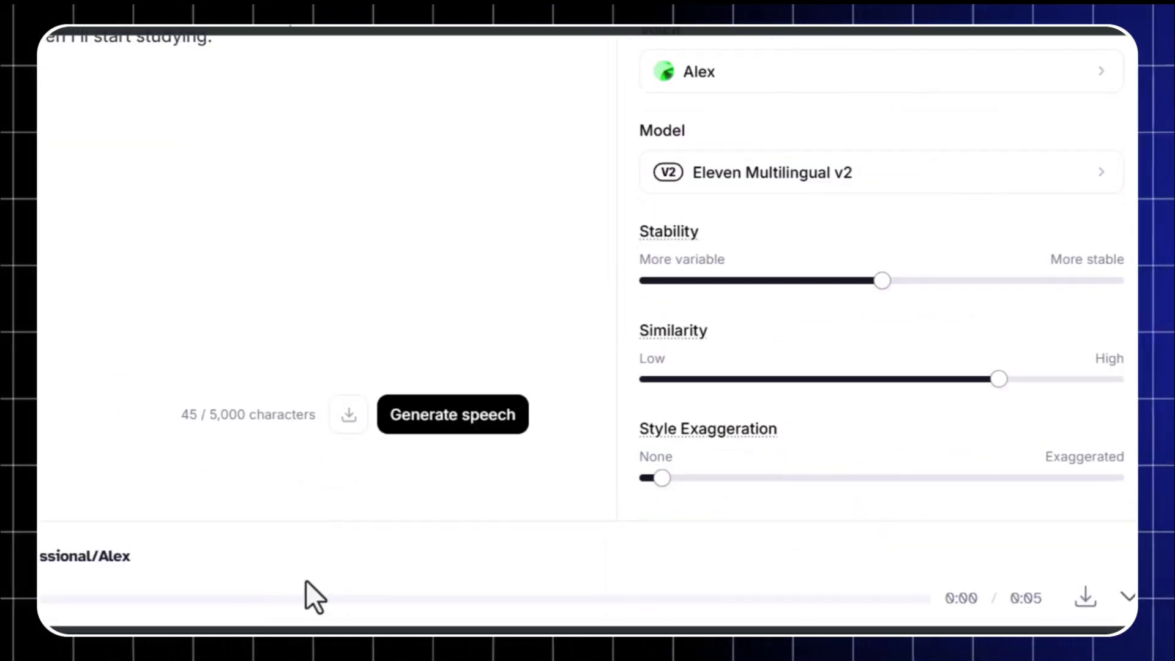
{"action": "key", "text": "ctrl+Return"}
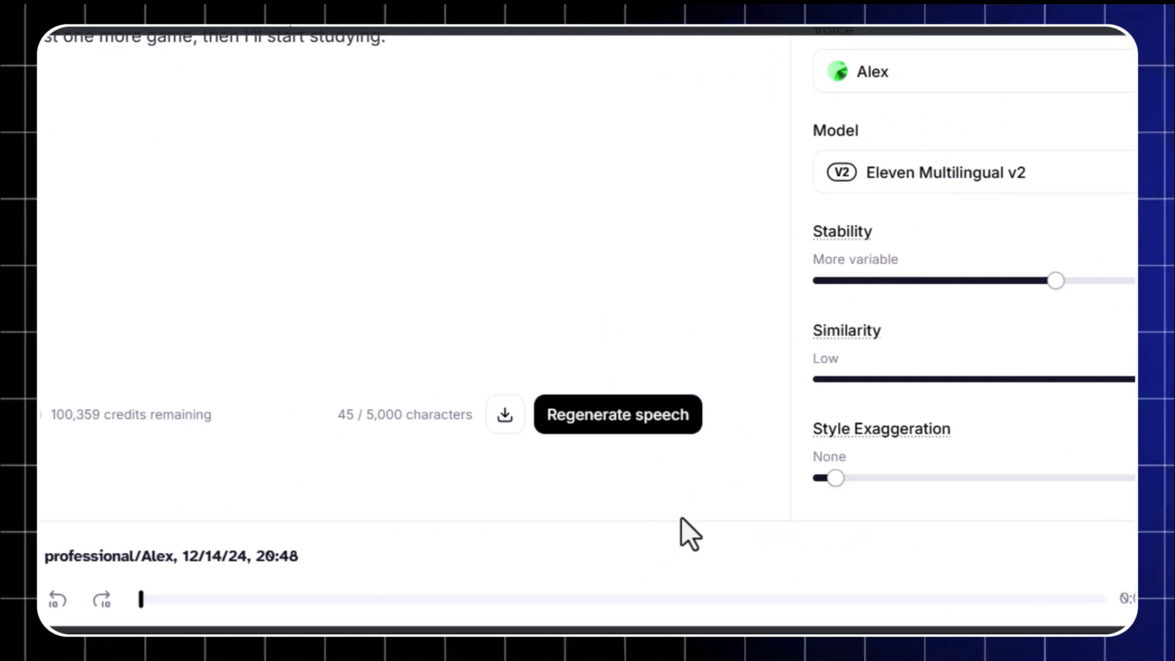
{"action": "left_click", "coordinate": [505, 415]}
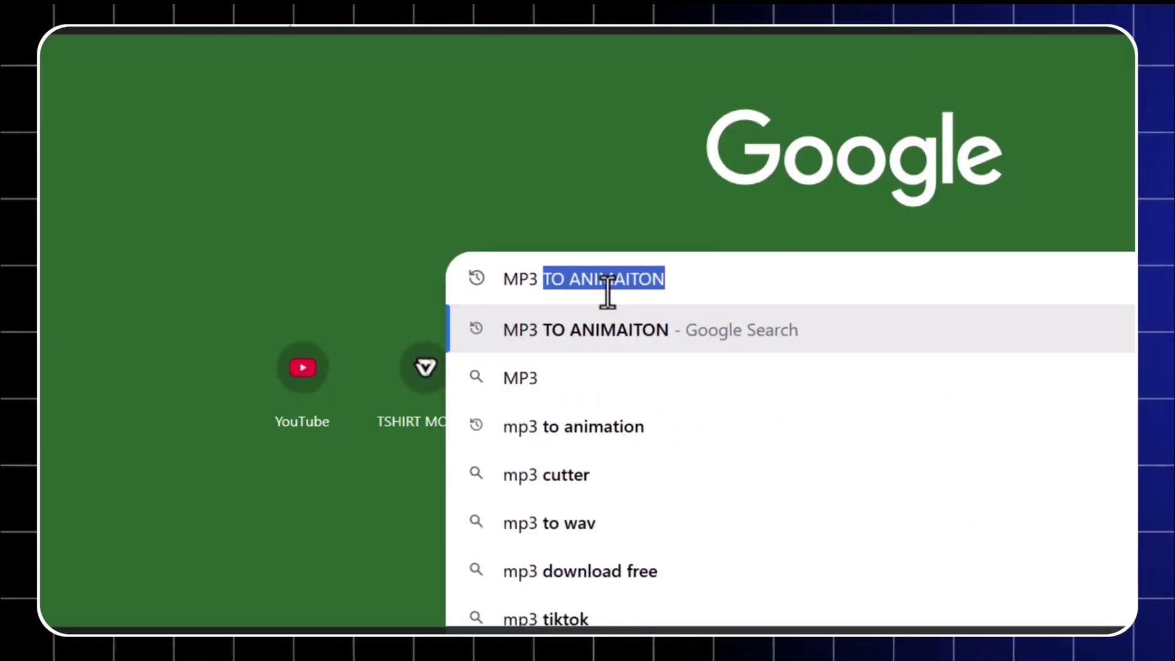
Search Google for 'MP3 TO ANIMATION' and open the Adobe Express animate-your-audio result.
{"action": "key", "text": "Return"}
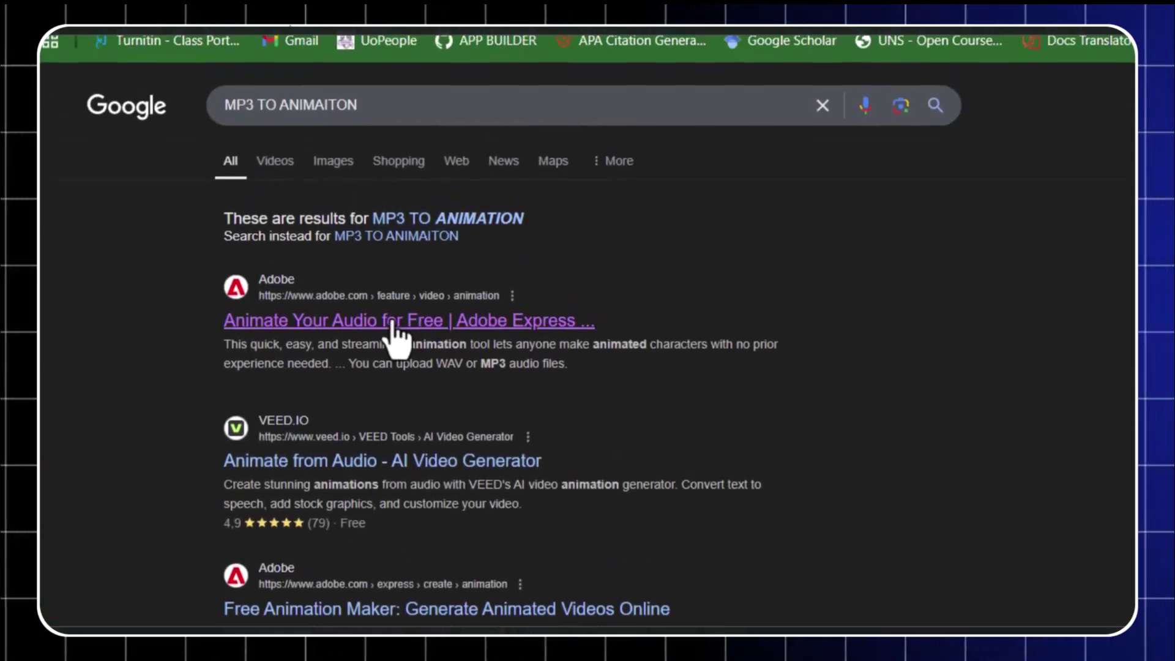
{"action": "left_click", "coordinate": [396, 320]}
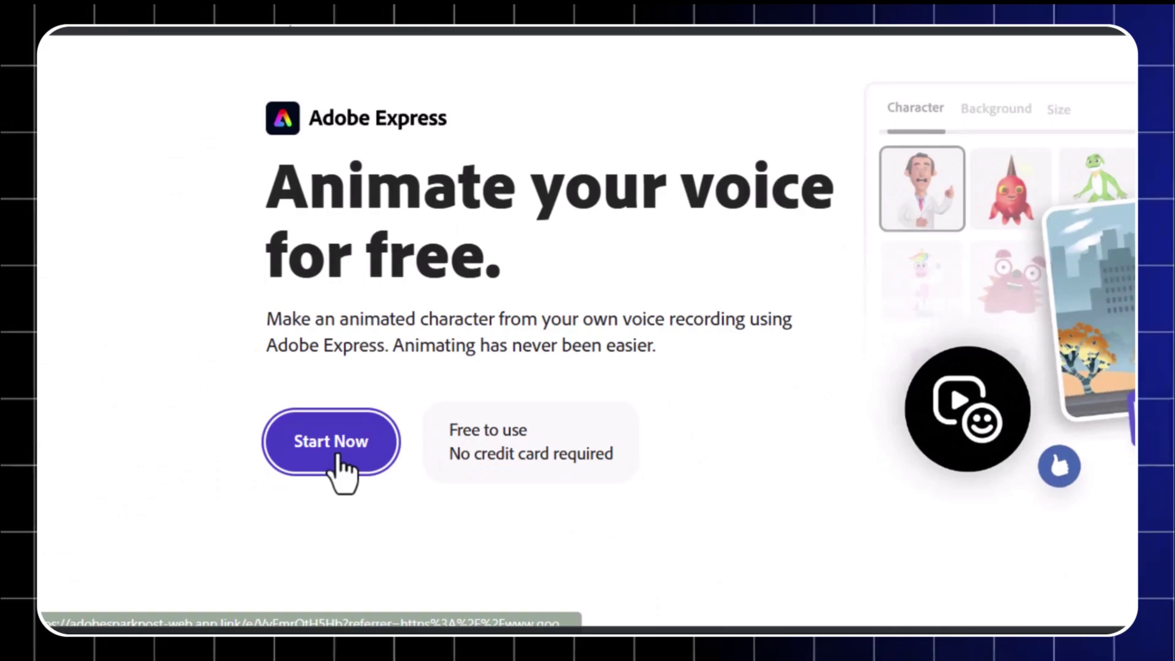
Start the Adobe Express character animator with a living-room background at 9:16 Story/Reels size.
{"action": "left_click", "coordinate": [285, 553]}
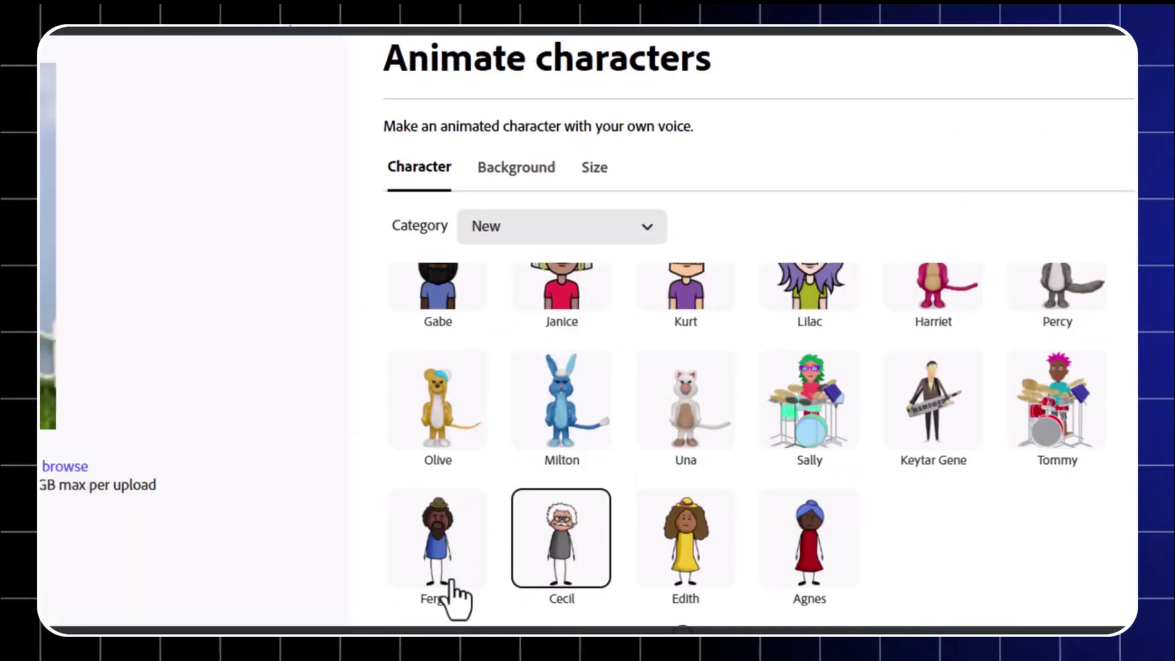
{"action": "scroll", "coordinate": [787, 485], "scroll_direction": "down", "scroll_amount": 15}
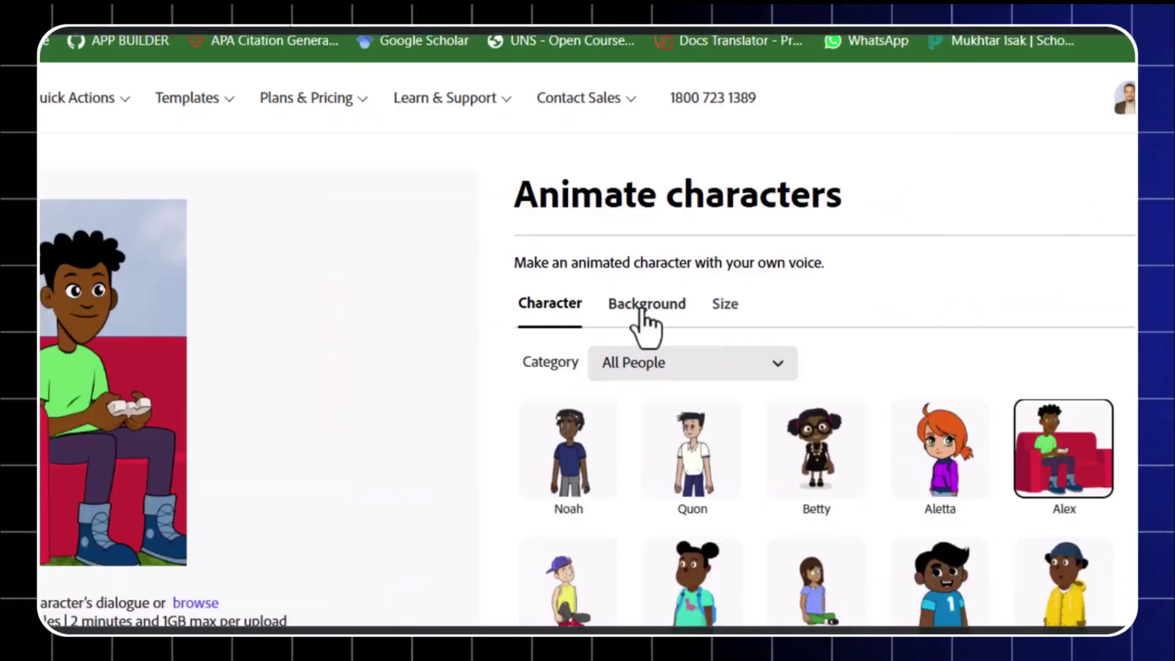
{"action": "left_click", "coordinate": [516, 167]}
{"action": "scroll", "coordinate": [549, 322], "scroll_direction": "down", "scroll_amount": 3}
{"action": "scroll", "coordinate": [549, 322], "scroll_direction": "down", "scroll_amount": 6}
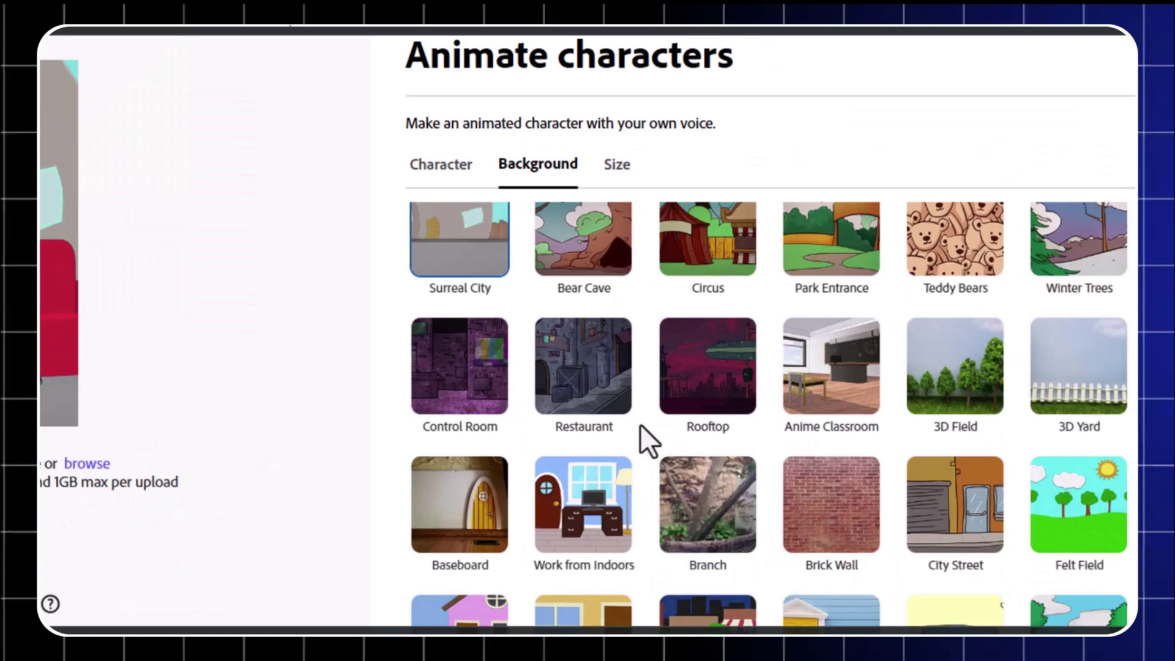
{"action": "left_click", "coordinate": [646, 162]}
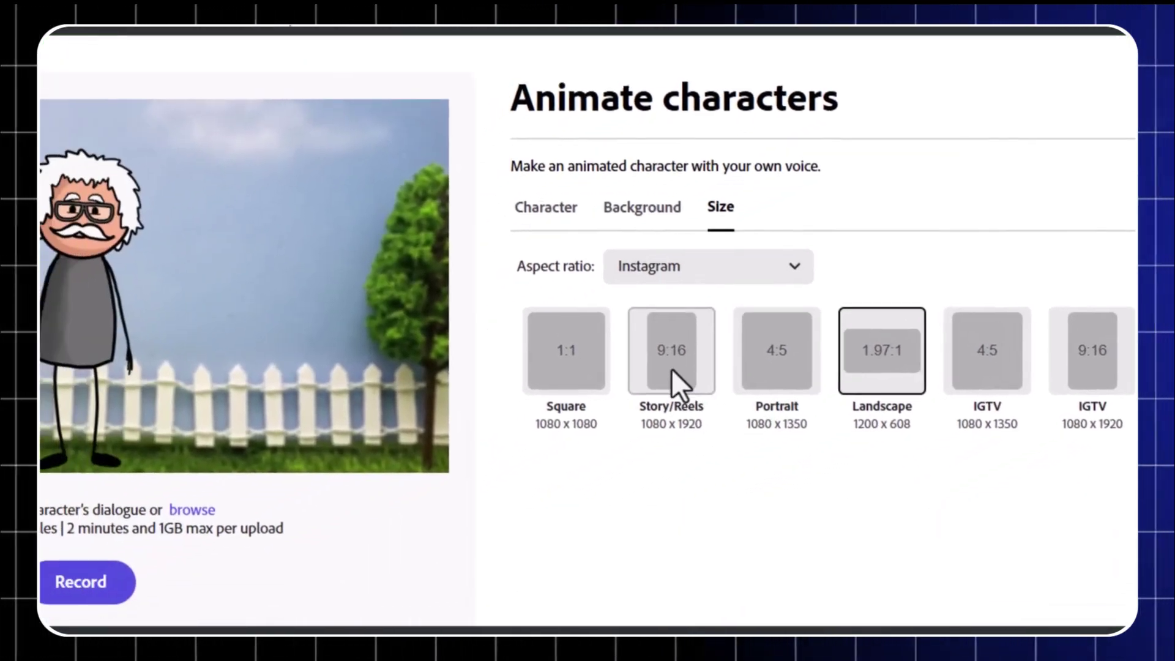
{"action": "left_click", "coordinate": [548, 441]}
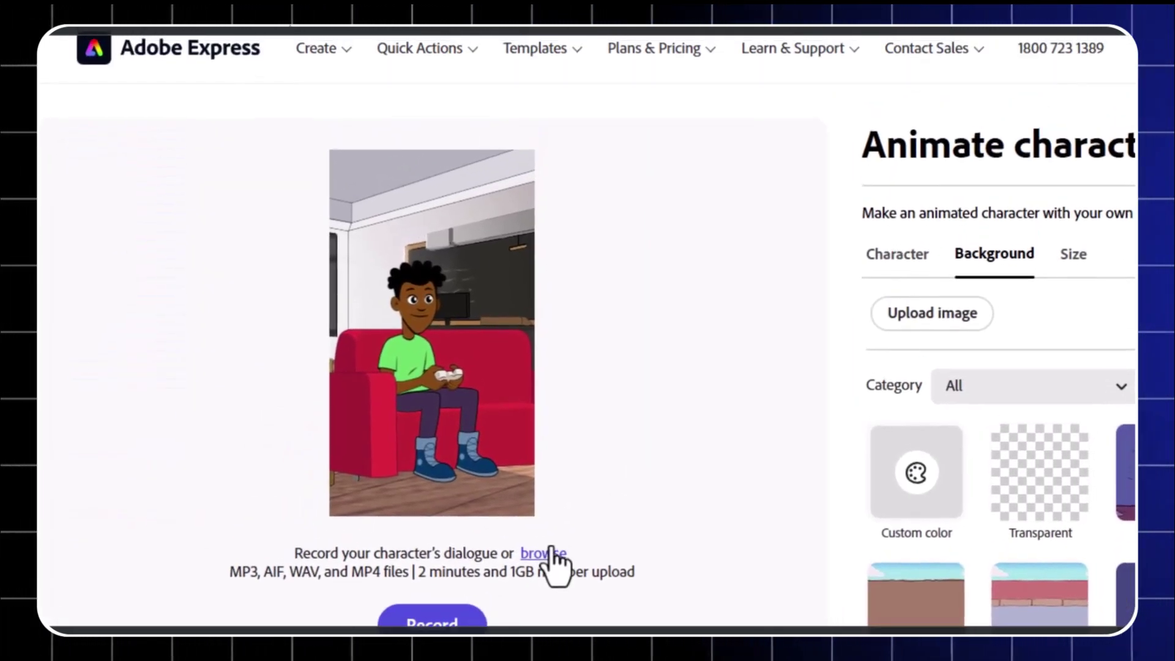
Upload the AUDIO (4) file so the character lip-syncs to it.
{"action": "left_click", "coordinate": [559, 533]}
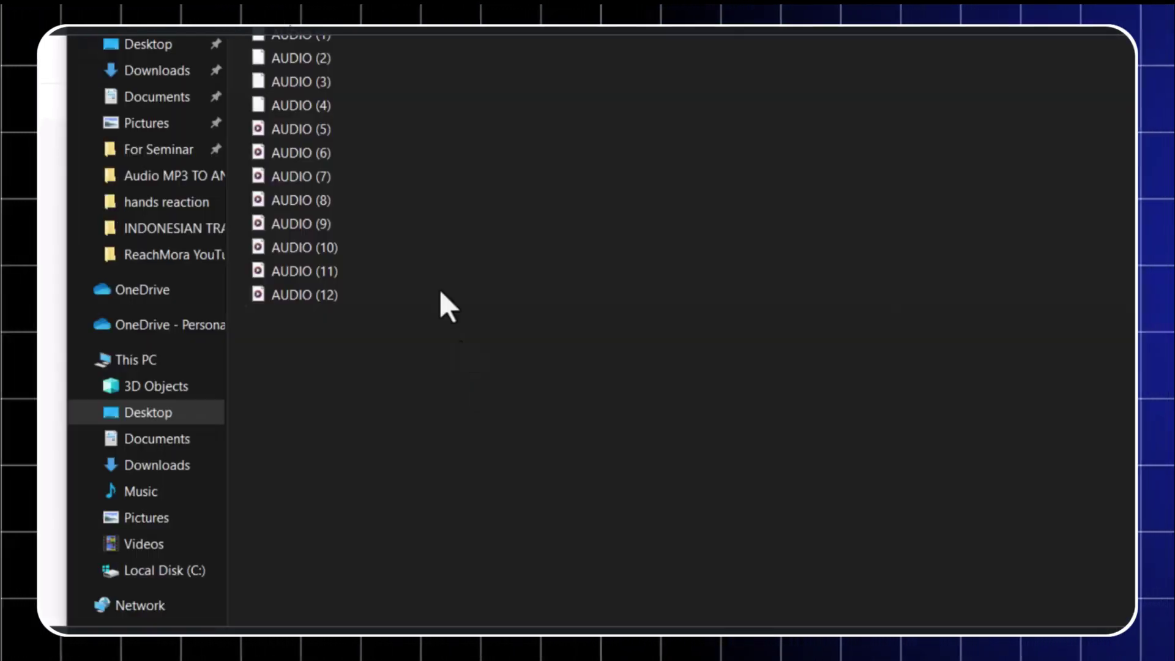
{"action": "double_click", "coordinate": [343, 110]}
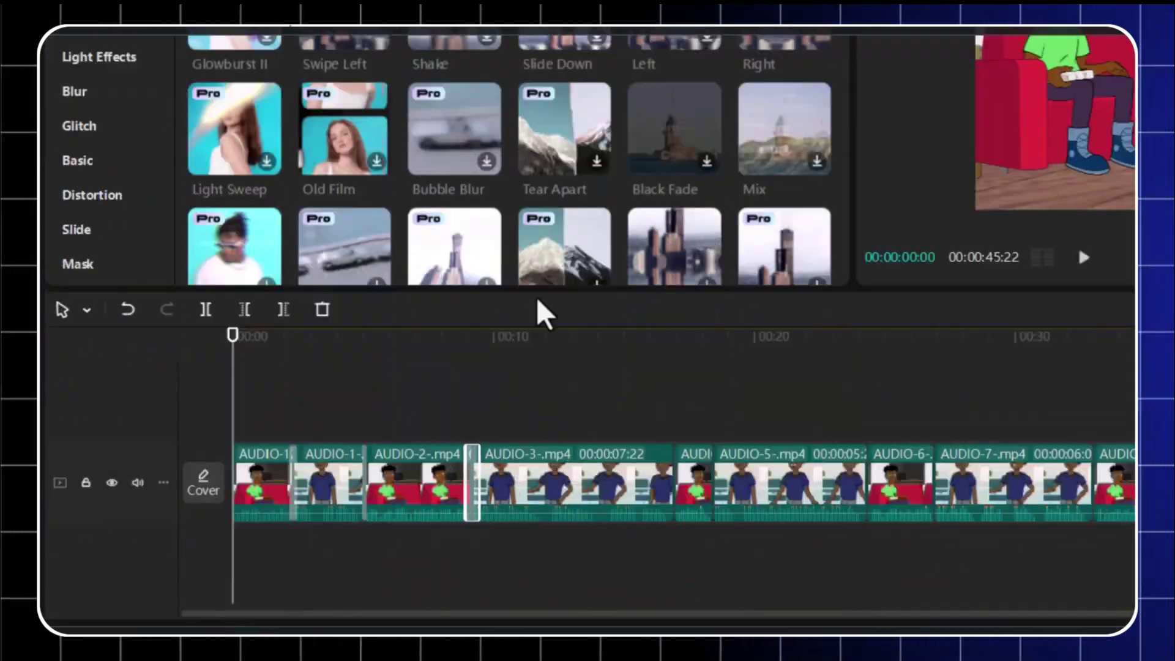
Export the assembled timeline as 'Animation video 1', a 2K H.264 mp4.
{"action": "left_click", "coordinate": [698, 612]}
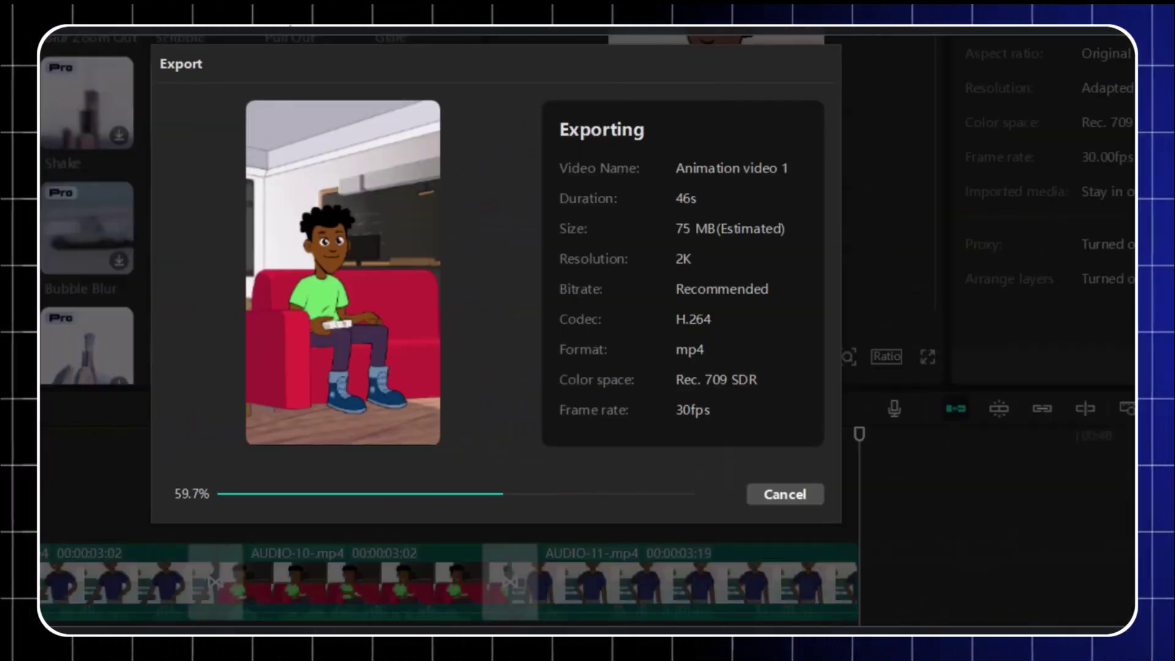